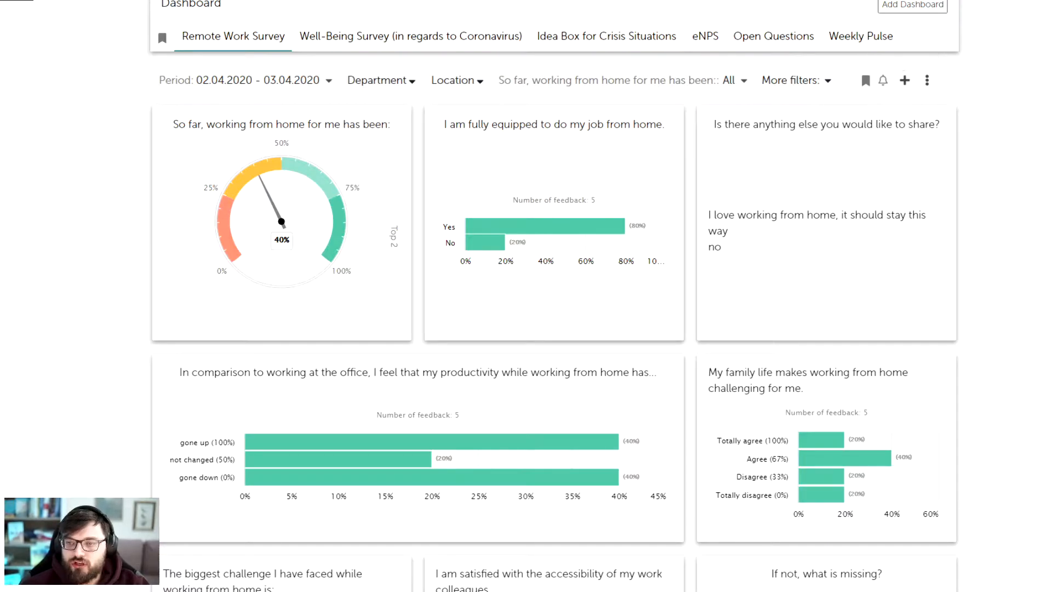
pyautogui.click(927, 80)
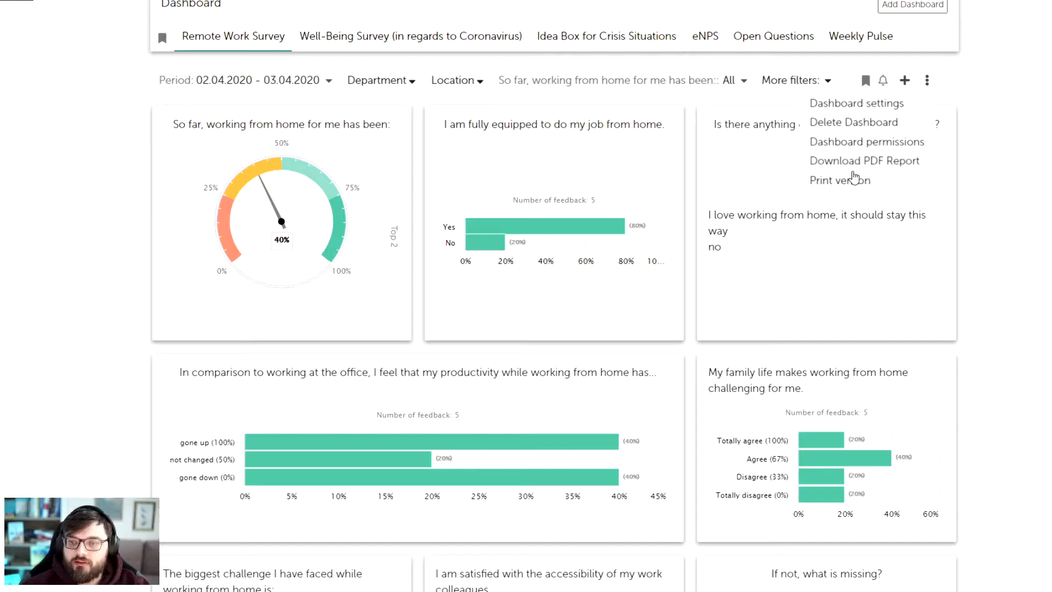
pyautogui.click(1005, 192)
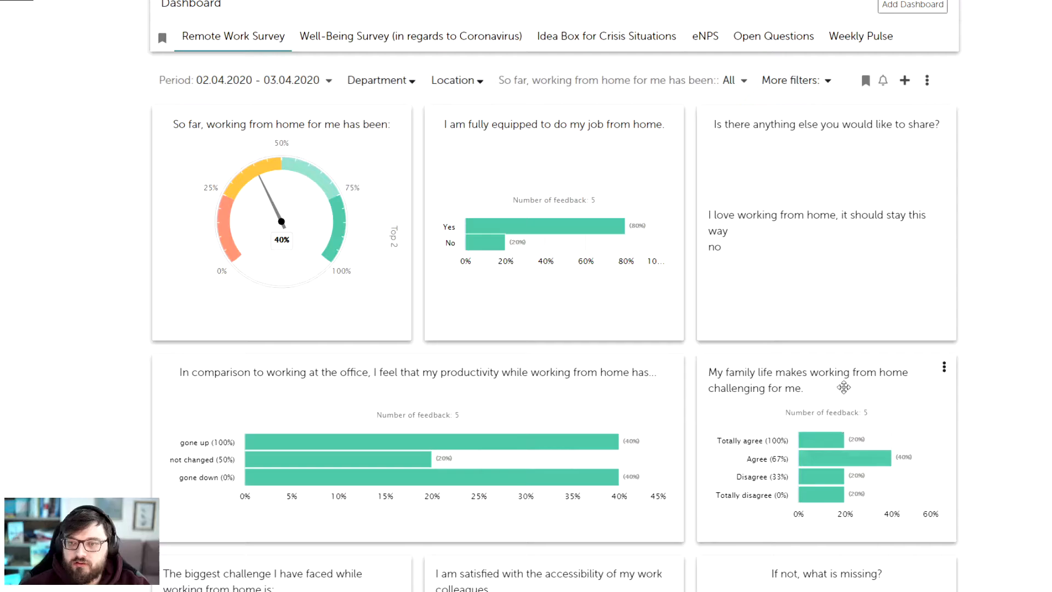
# - Rearrange the charts so the family life chart is second in the first row and "Is there anything else you would like to share?" is in the third
pyautogui.moveTo(829, 122); pyautogui.dragTo(548, 581)
pyautogui.moveTo(896, 568); pyautogui.dragTo(853, 346)
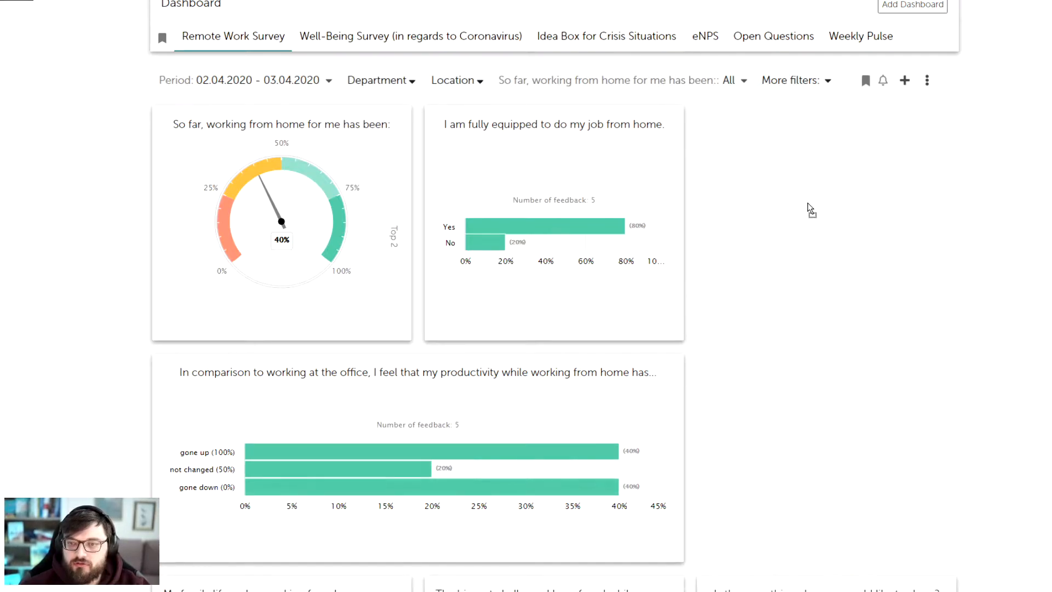
pyautogui.moveTo(329, 587); pyautogui.dragTo(502, 133)
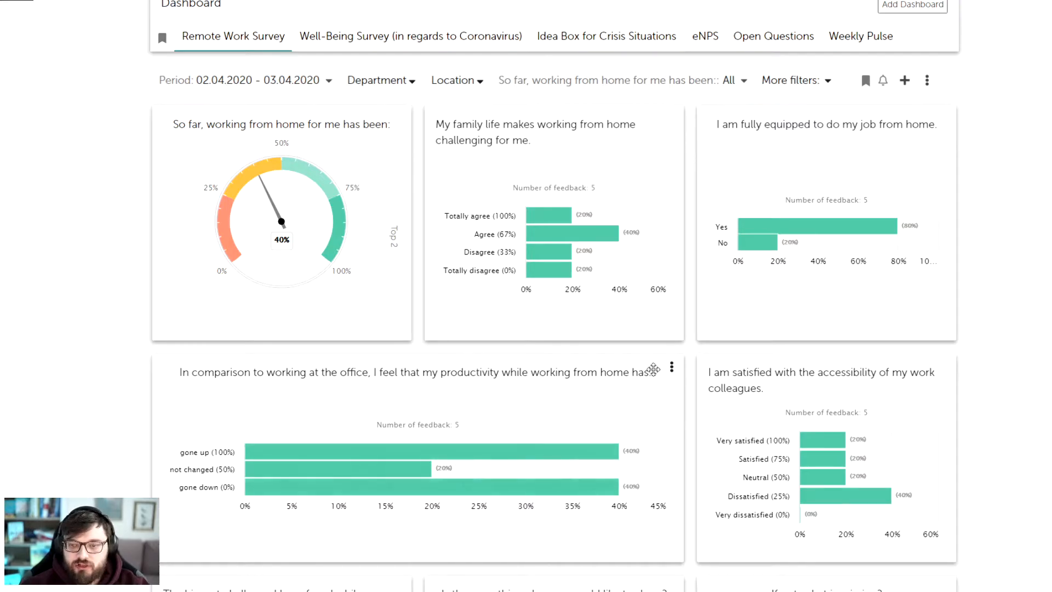
# - Resize the chart comparing productivity at home with the office to 1/3 of screen and save
pyautogui.click(671, 368)
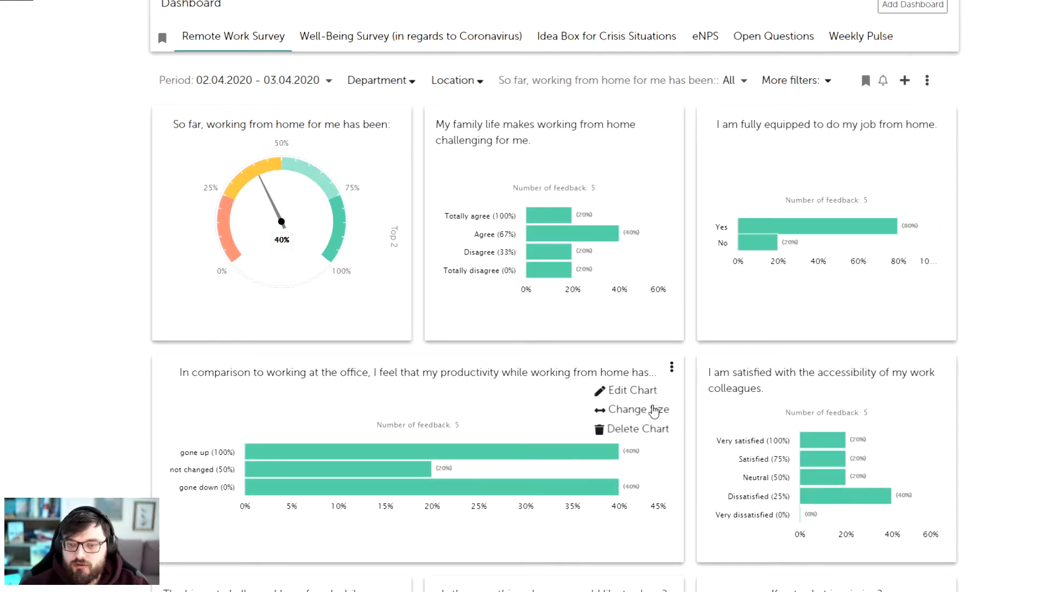
pyautogui.click(653, 410)
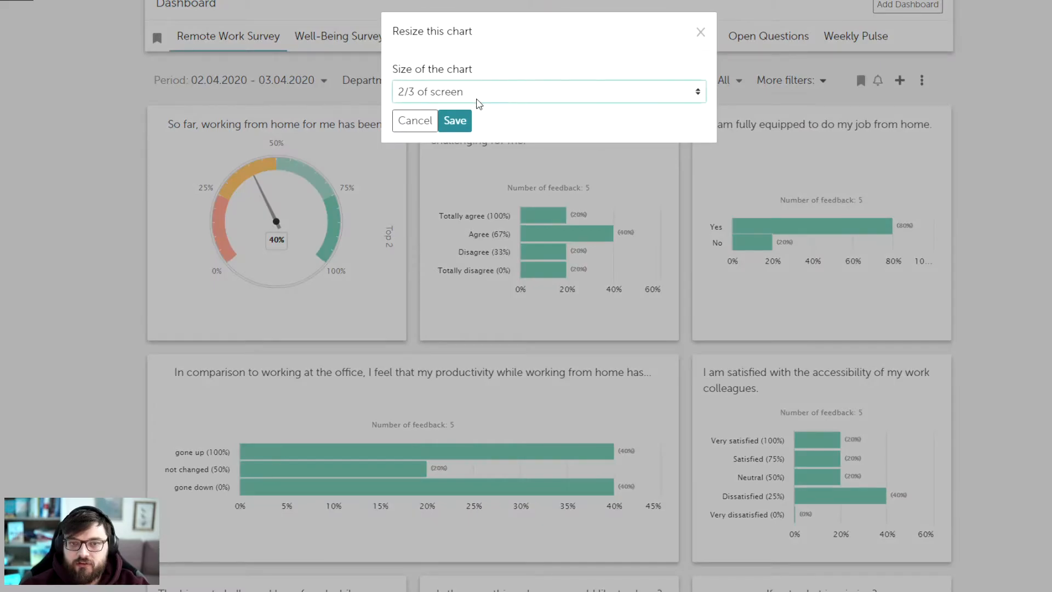
pyautogui.press('Up')
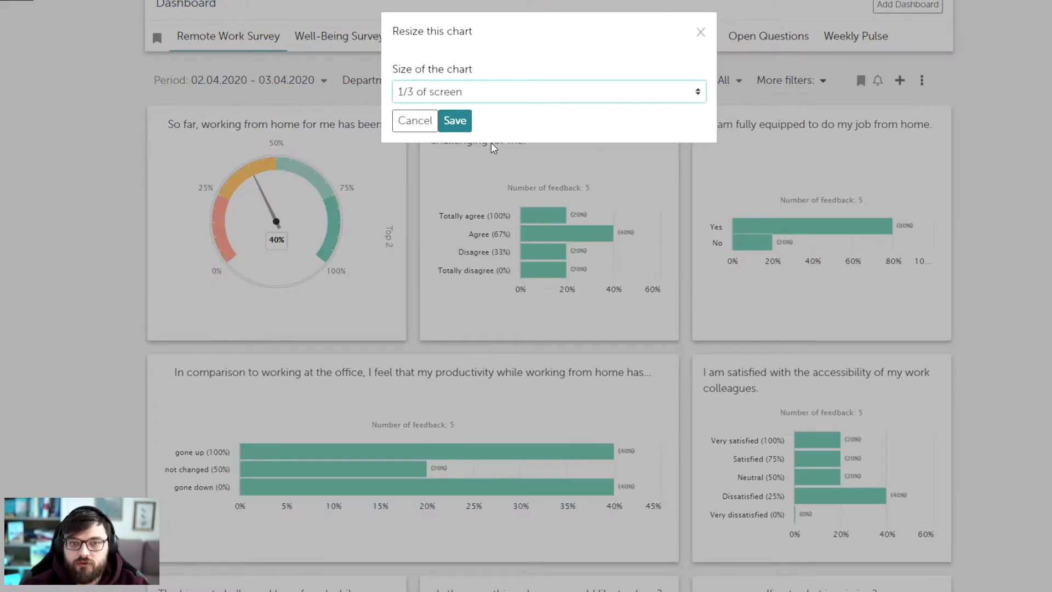
pyautogui.click(455, 122)
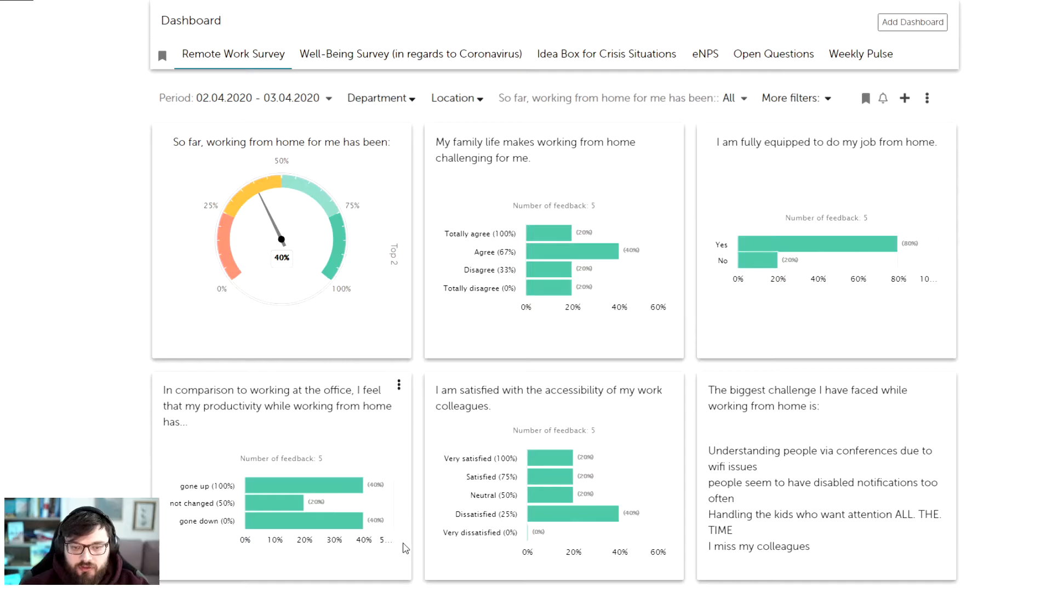
# - Restore the size of the productivity comparison chart to 2/3 of screen and save
pyautogui.click(404, 391)
pyautogui.click(384, 428)
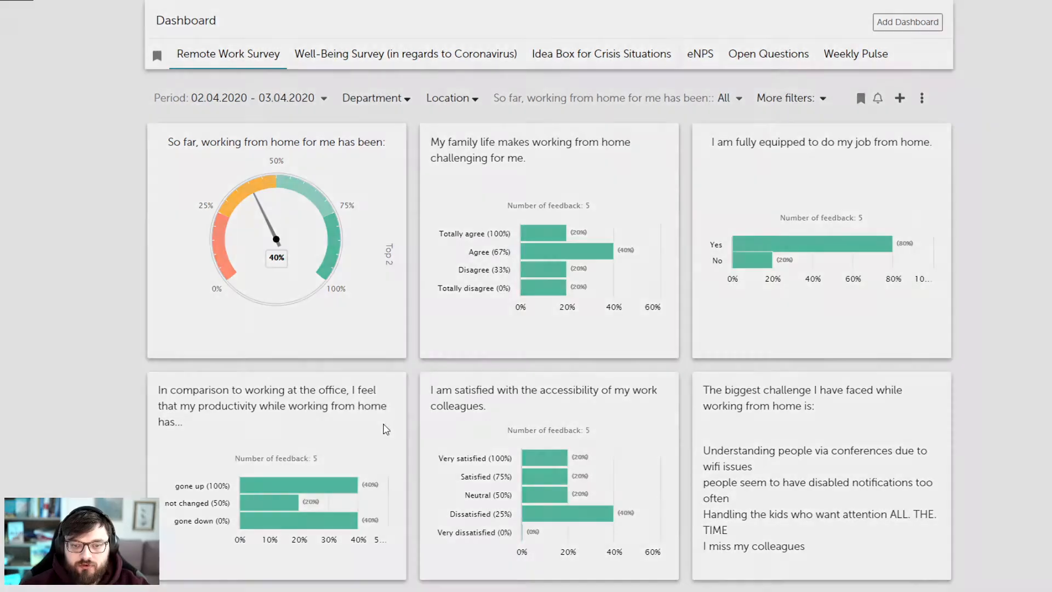
pyautogui.click(500, 138)
pyautogui.click(455, 120)
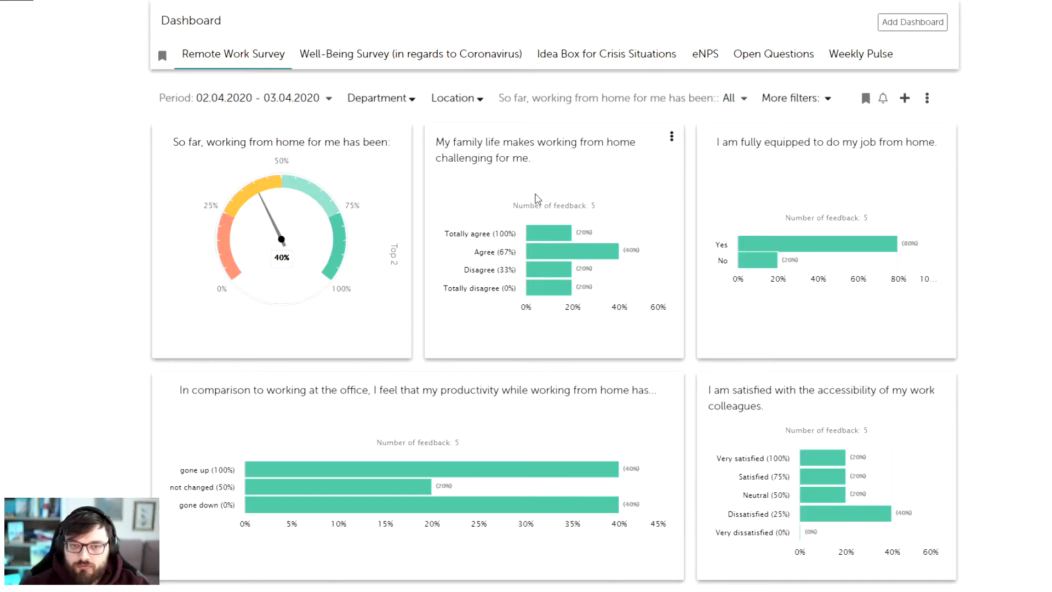
# - Change the type of the "So far, working from home for me has been:" chart to Bar Chart and save
pyautogui.click(400, 137)
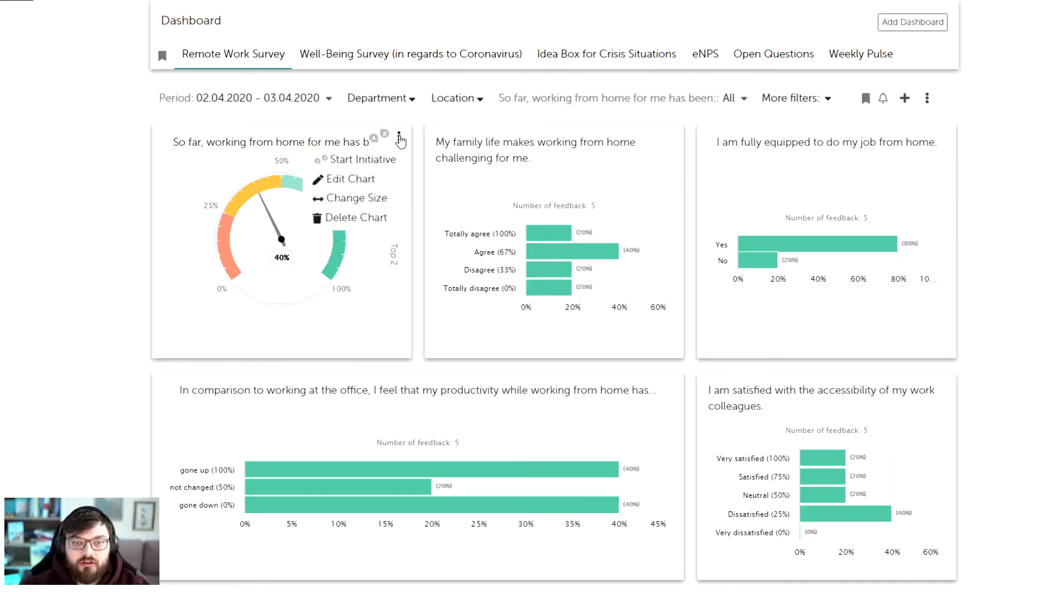
pyautogui.click(364, 180)
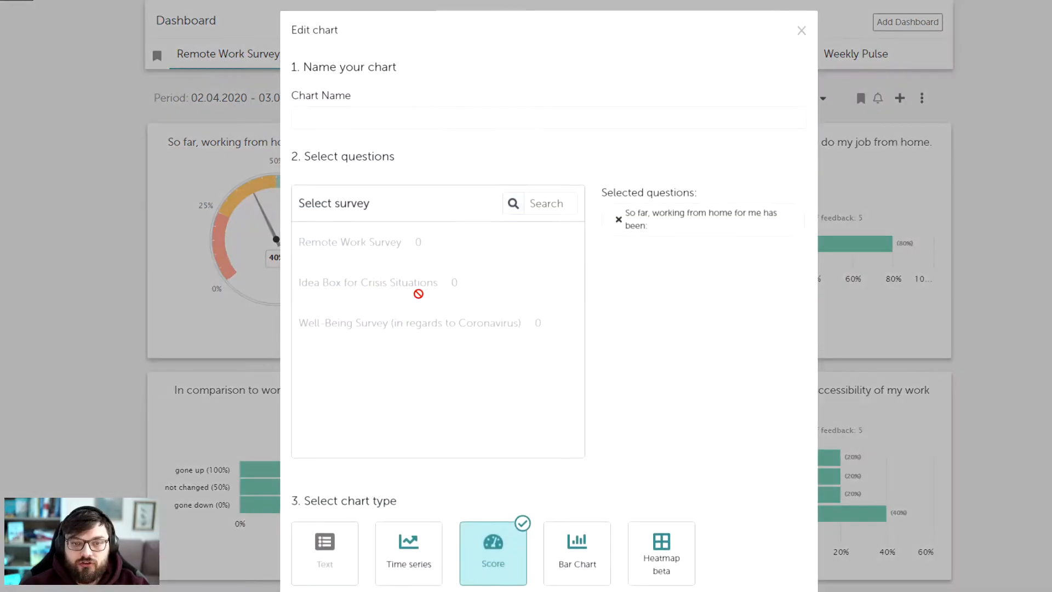
pyautogui.scroll(-1, 623, 383)
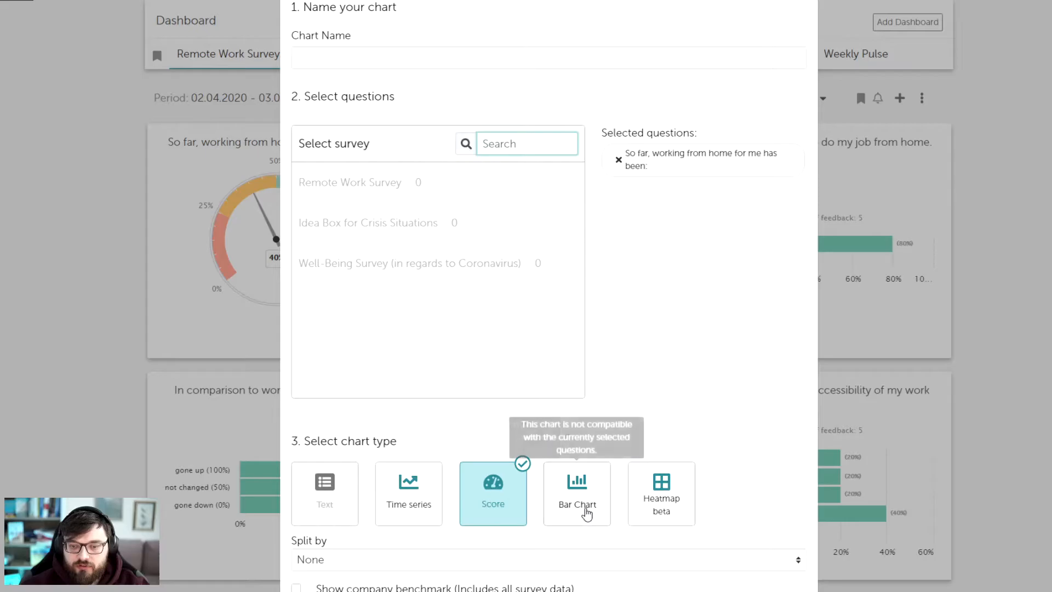
pyautogui.click(585, 512)
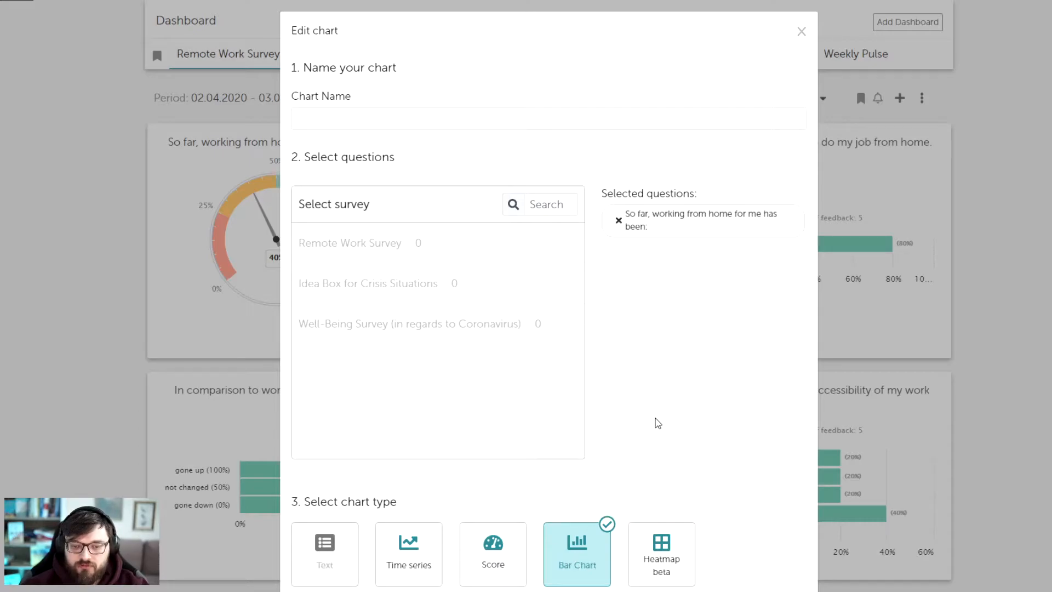
pyautogui.scroll(-1, 658, 423)
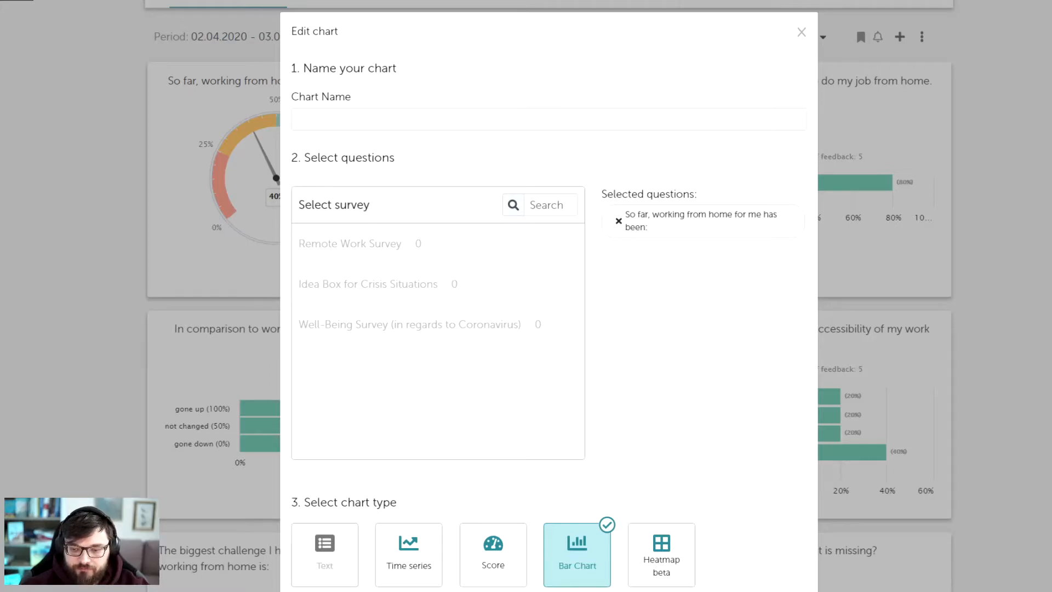
pyautogui.click(581, 588)
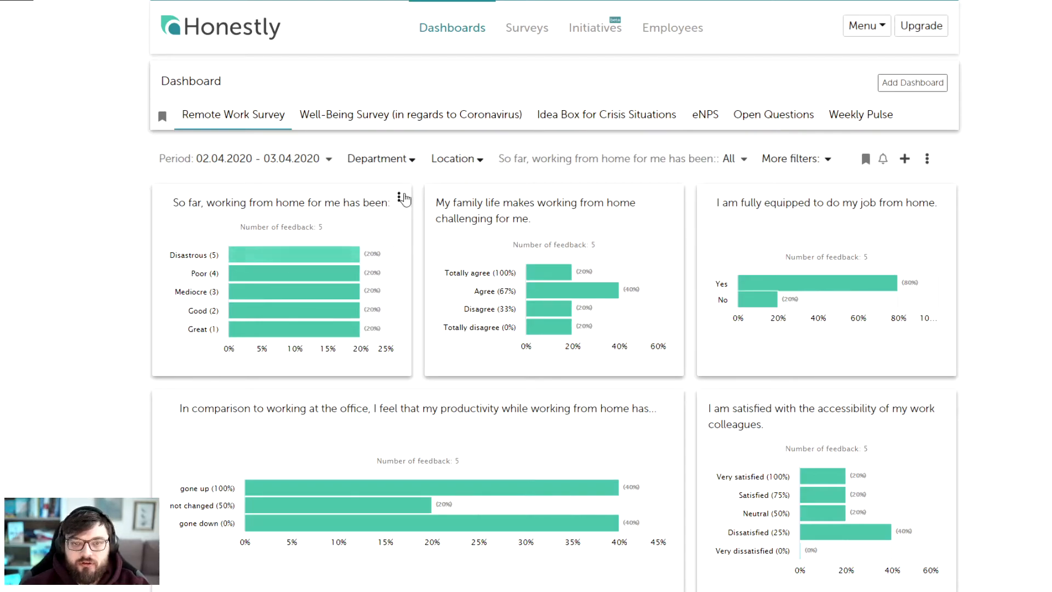
pyautogui.click(402, 201)
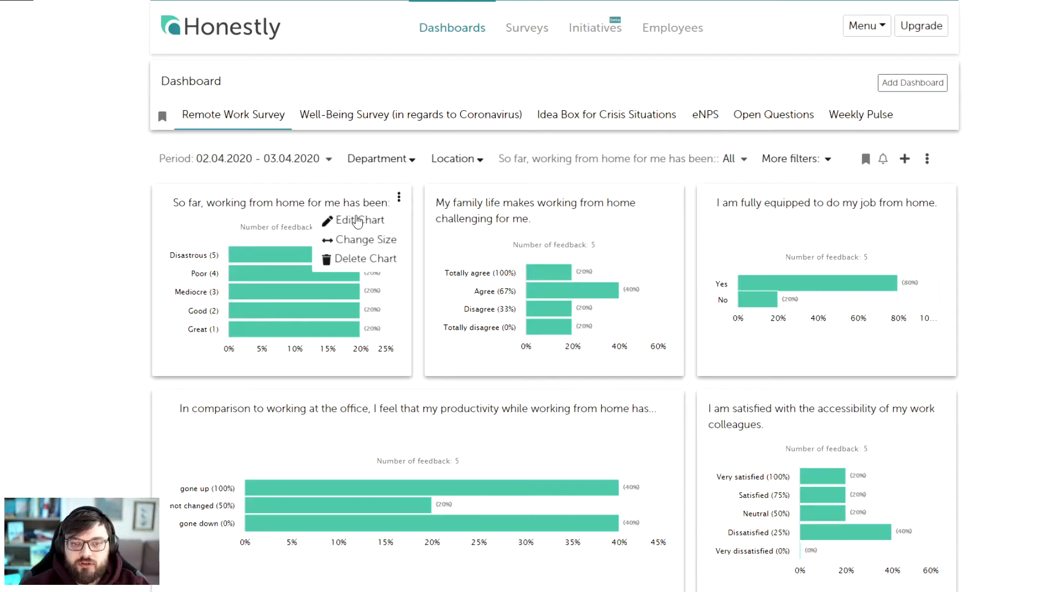
pyautogui.click(237, 204)
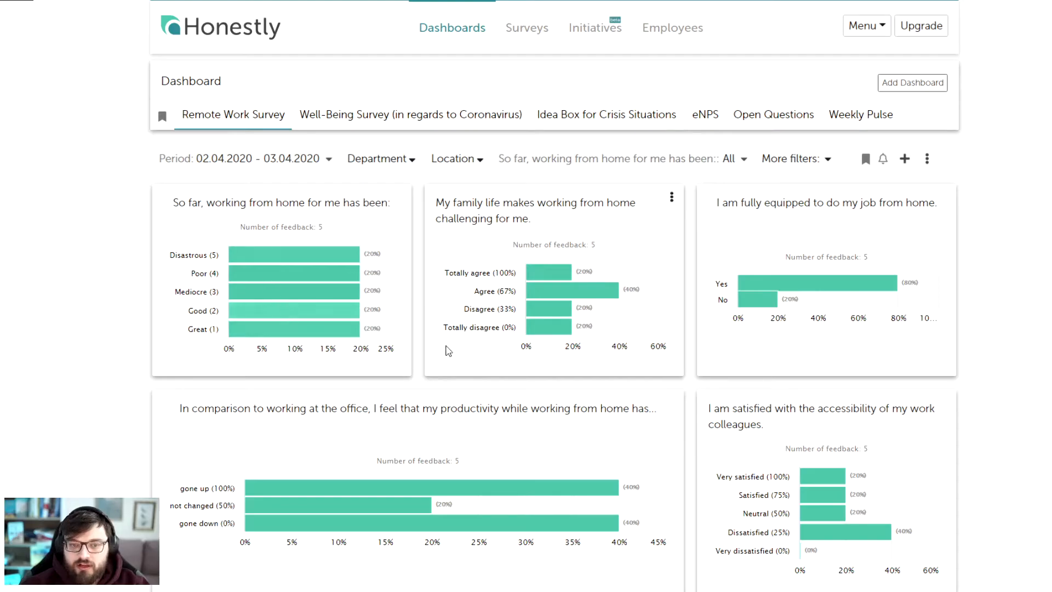
pyautogui.click(400, 201)
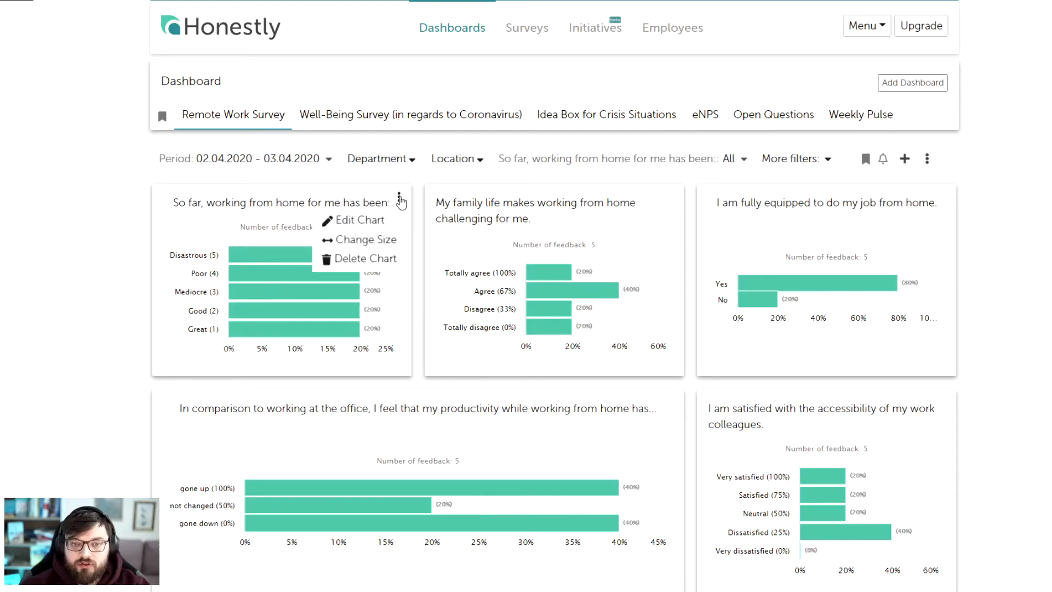
pyautogui.click(370, 240)
pyautogui.click(698, 24)
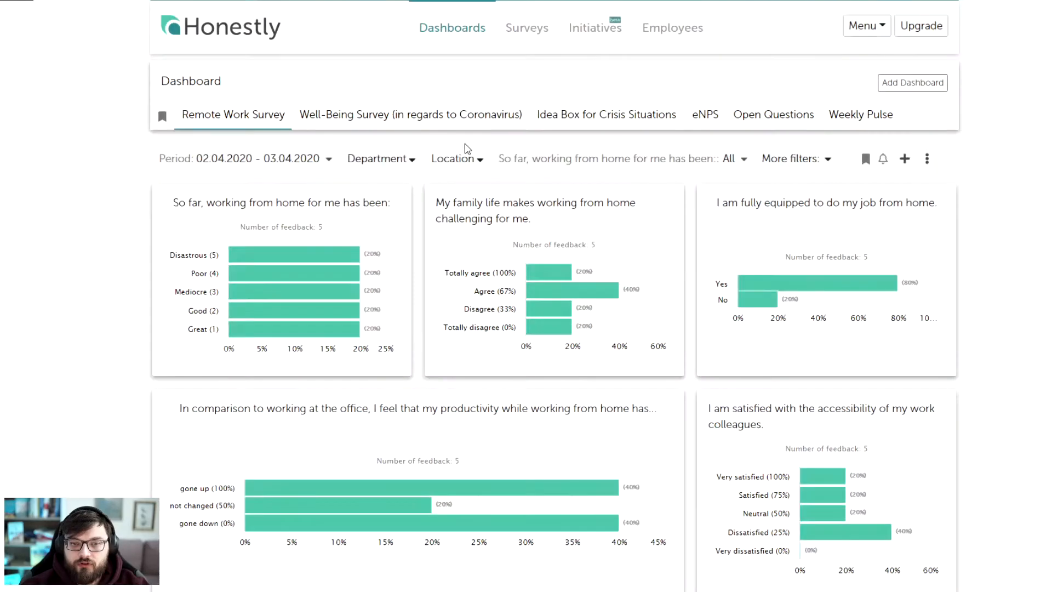
# - Change the "So far, working from home for me has been:" chart back to the Score type and save
pyautogui.click(401, 201)
pyautogui.click(366, 221)
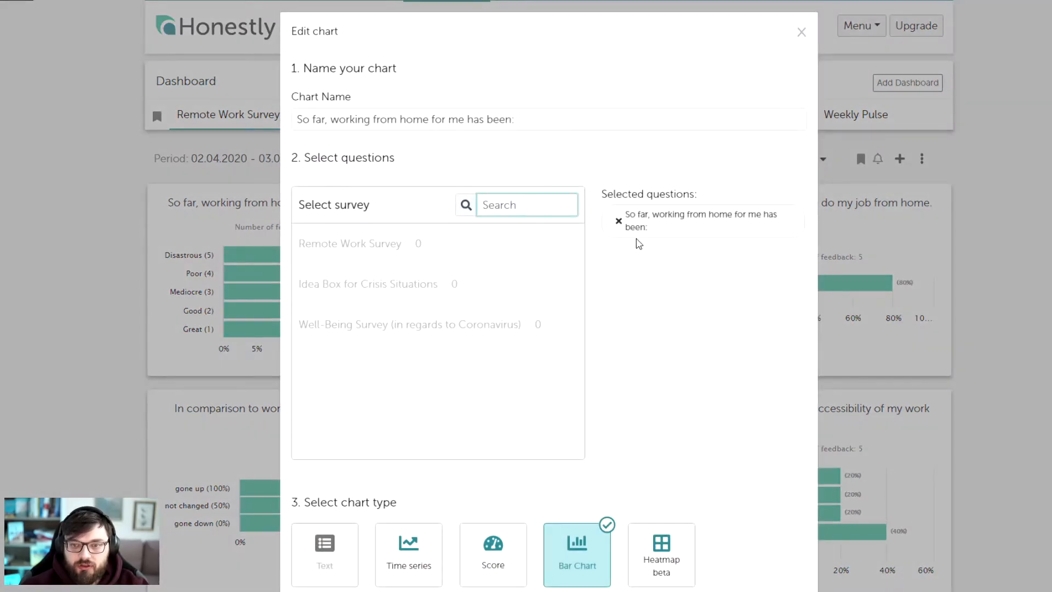
pyautogui.click(498, 564)
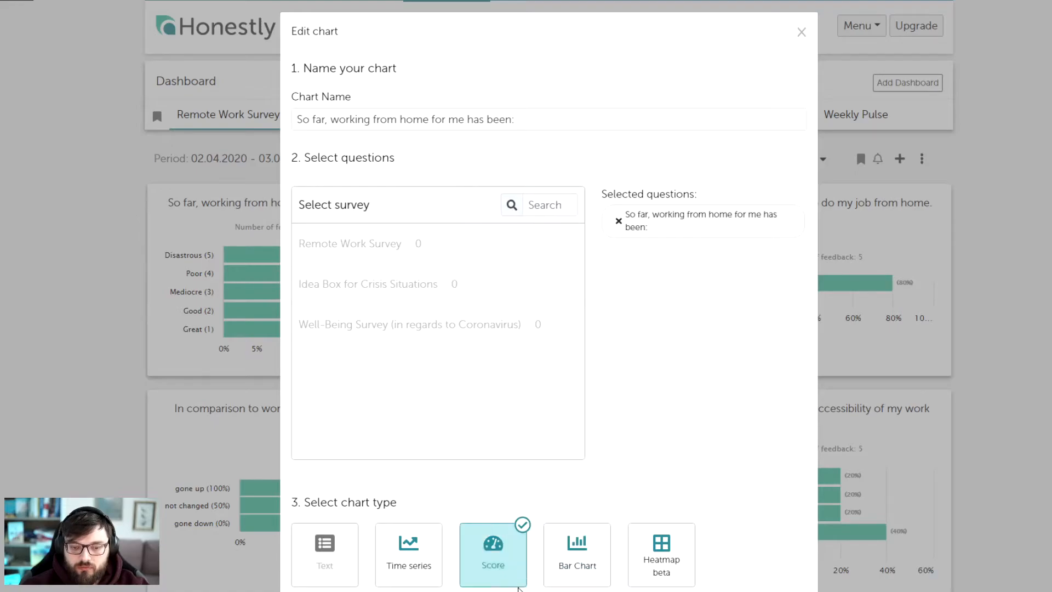
pyautogui.scroll(-2, 685, 356)
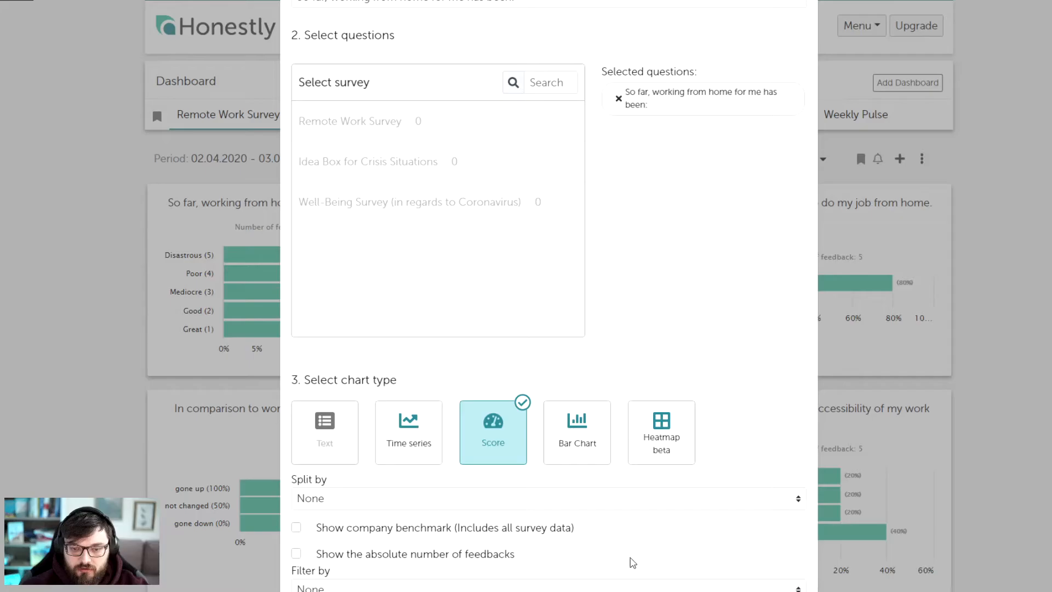
pyautogui.press('Return')
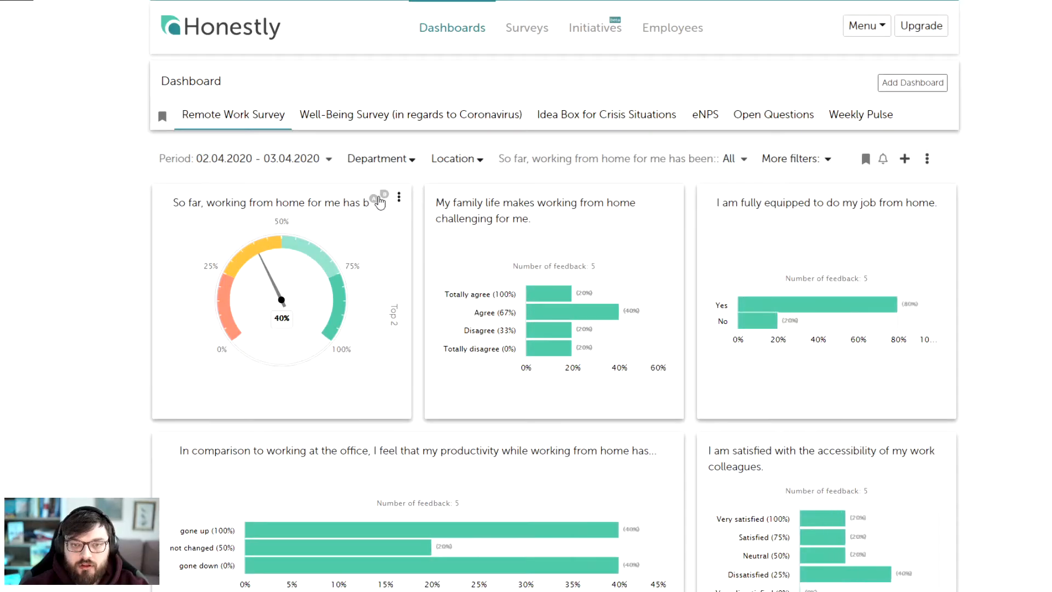
# - Start a new initiative titled "Test" from the "So far, working from home for me has been:" score chart
pyautogui.click(378, 201)
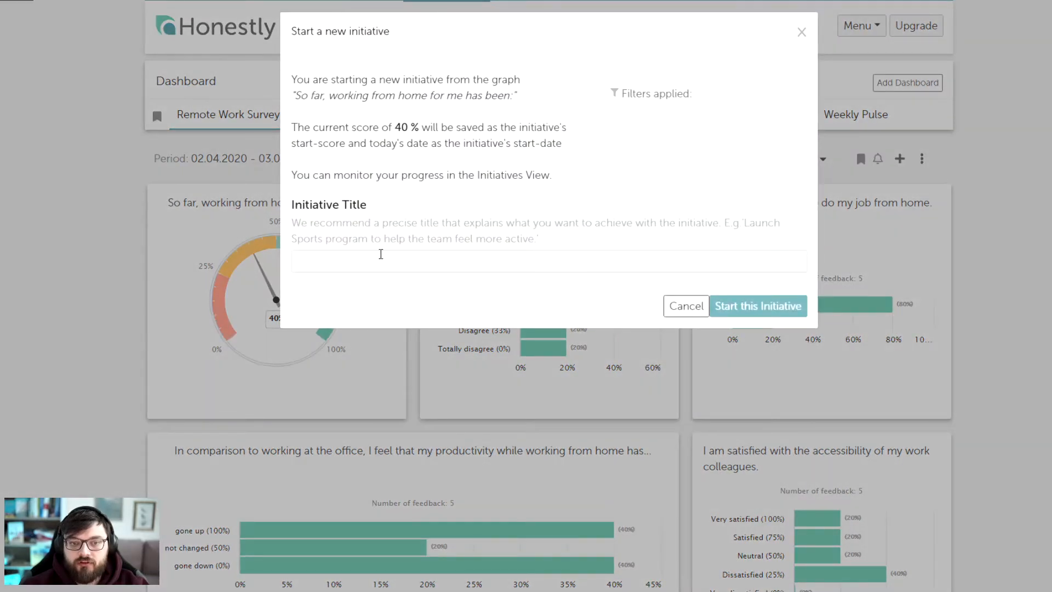
pyautogui.click(341, 260)
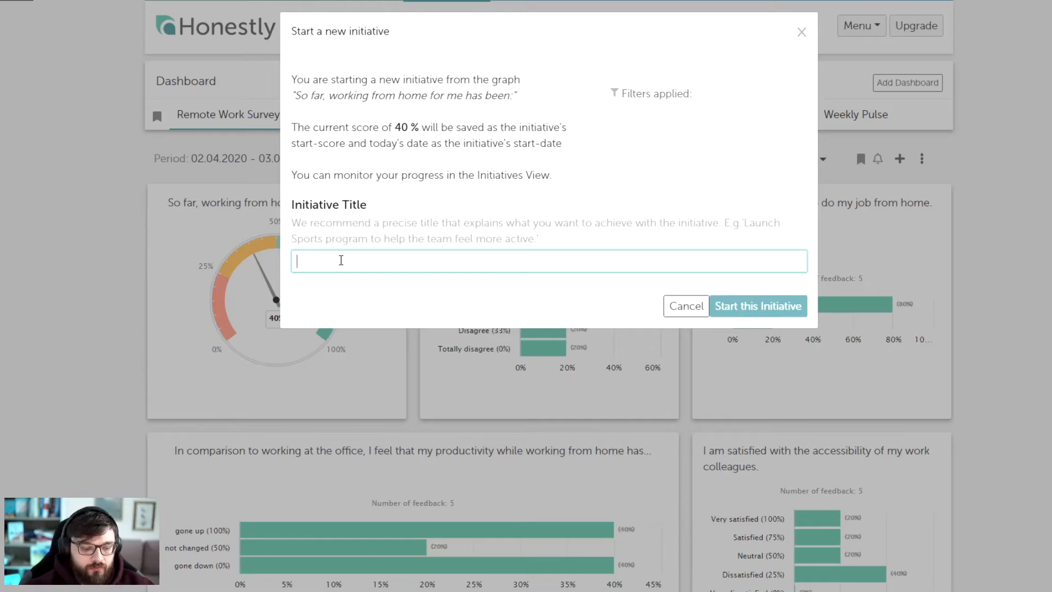
pyautogui.write('Test')
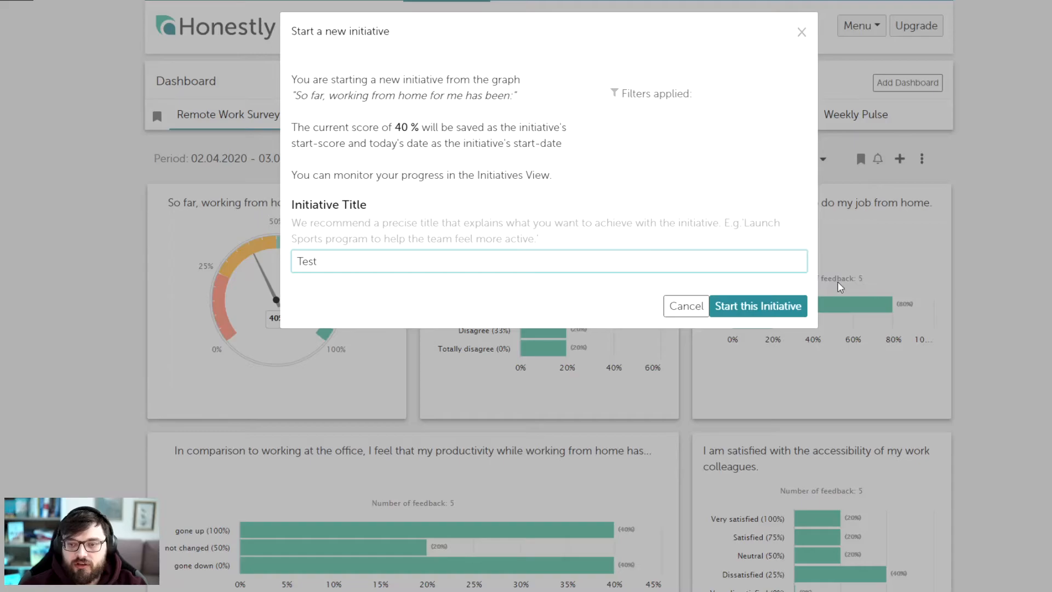
pyautogui.click(789, 306)
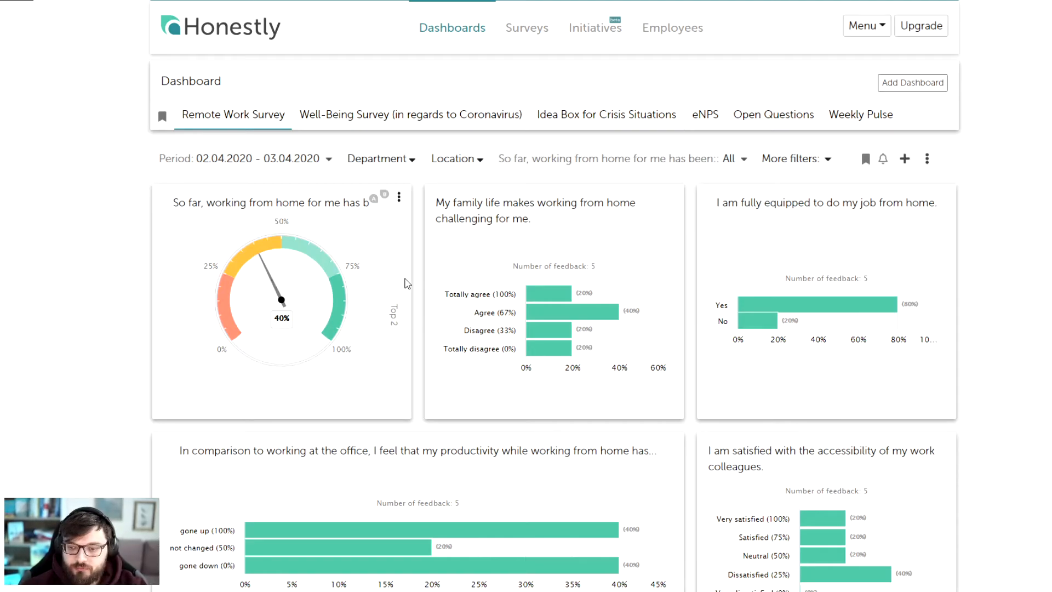
pyautogui.scroll(-2, 536, 239)
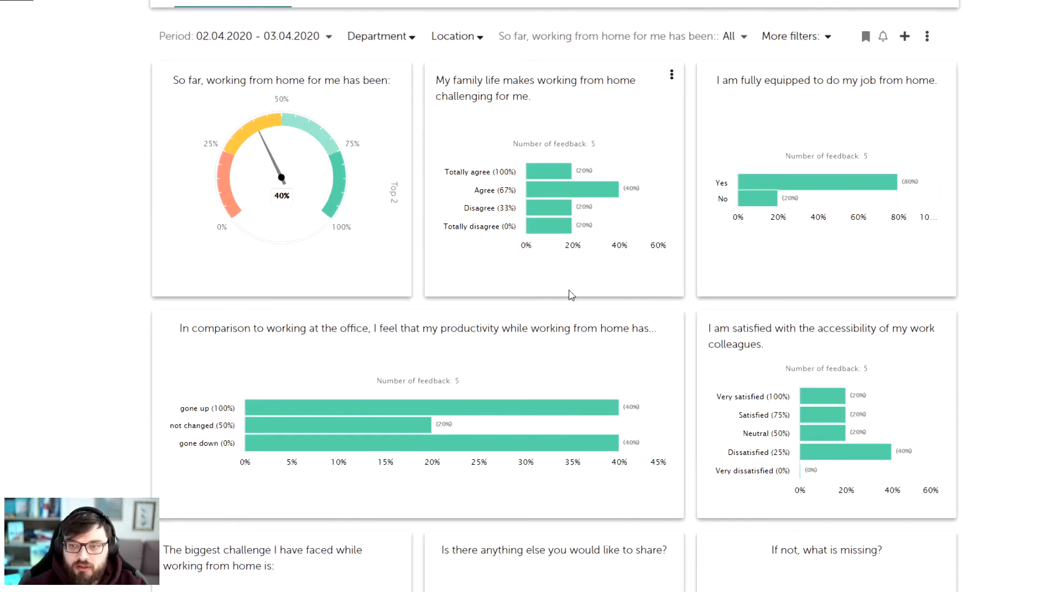